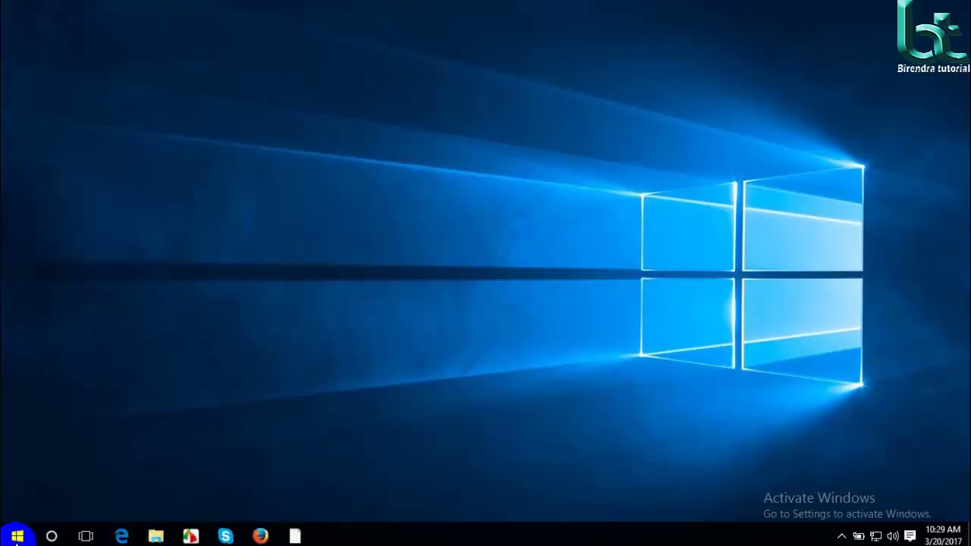
Launch Adobe Photoshop from the taskbar icon.
left_click(297, 534)
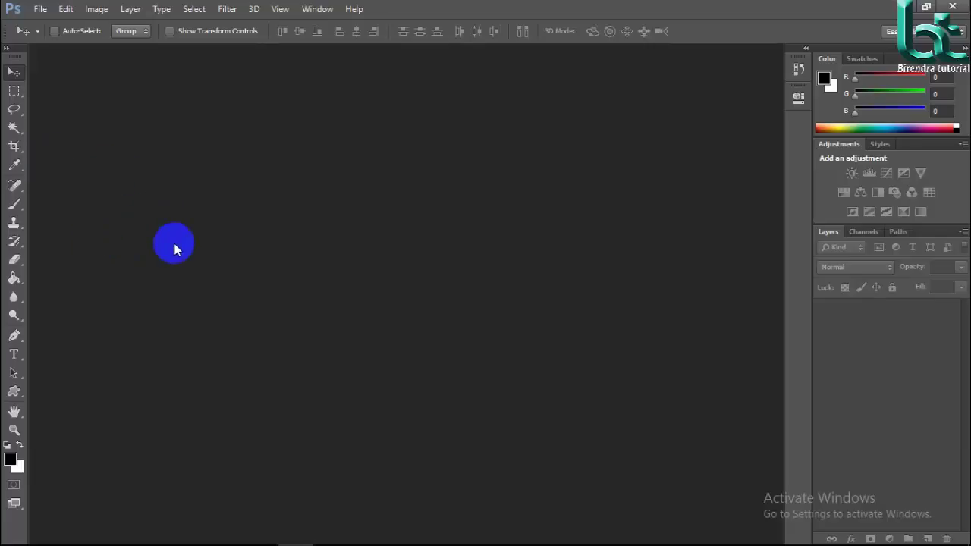
Create a new 851×315 white Untitled-1 document and select the Rectangular Marquee Tool.
key("ctrl+n")
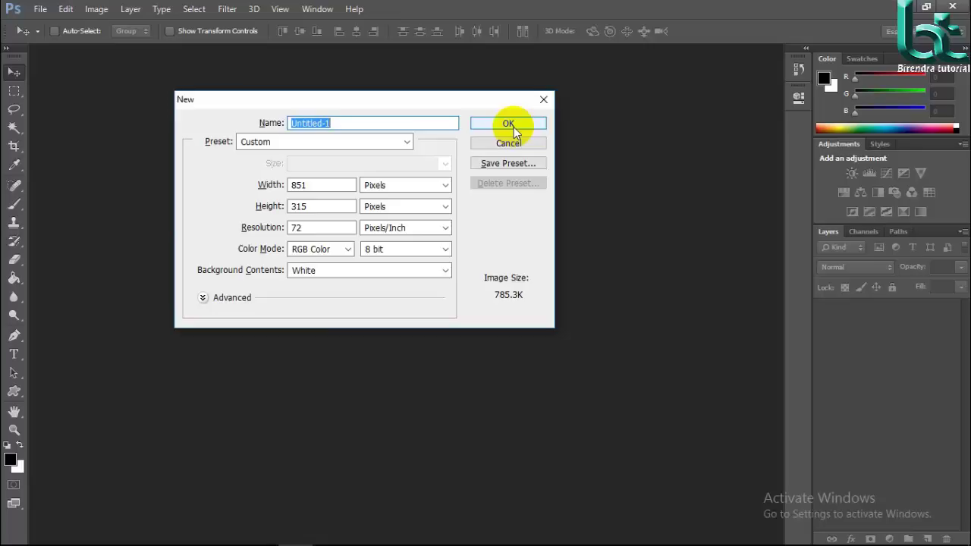
left_click(509, 126)
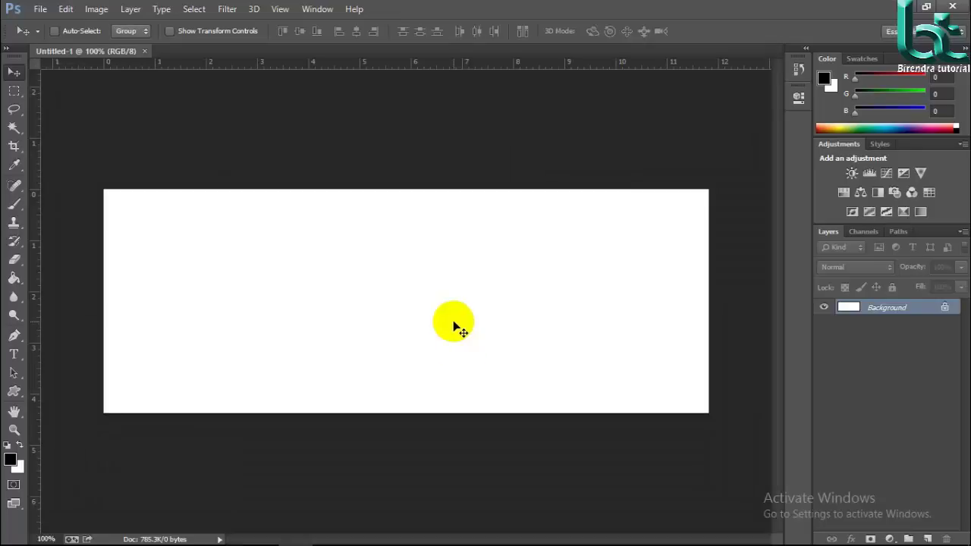
left_click(16, 92)
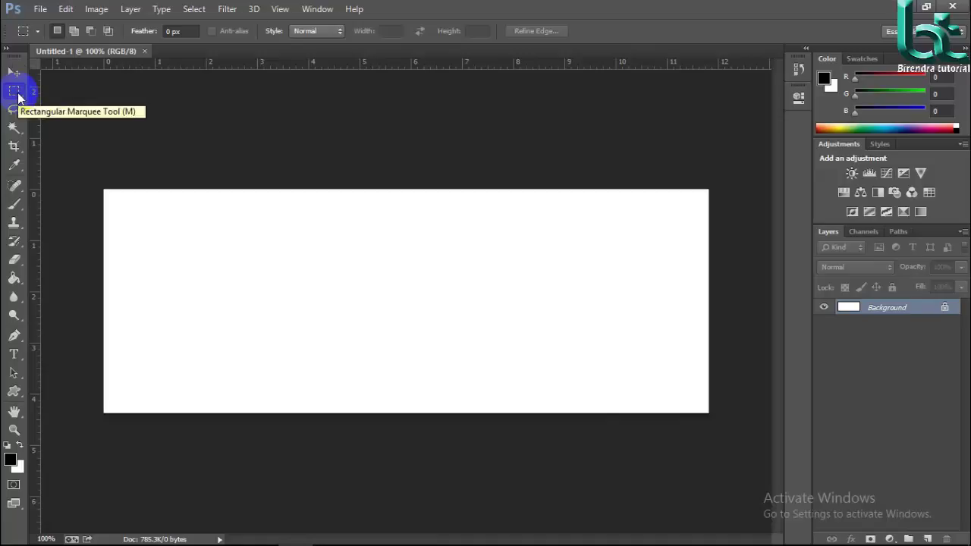
left_click(18, 93)
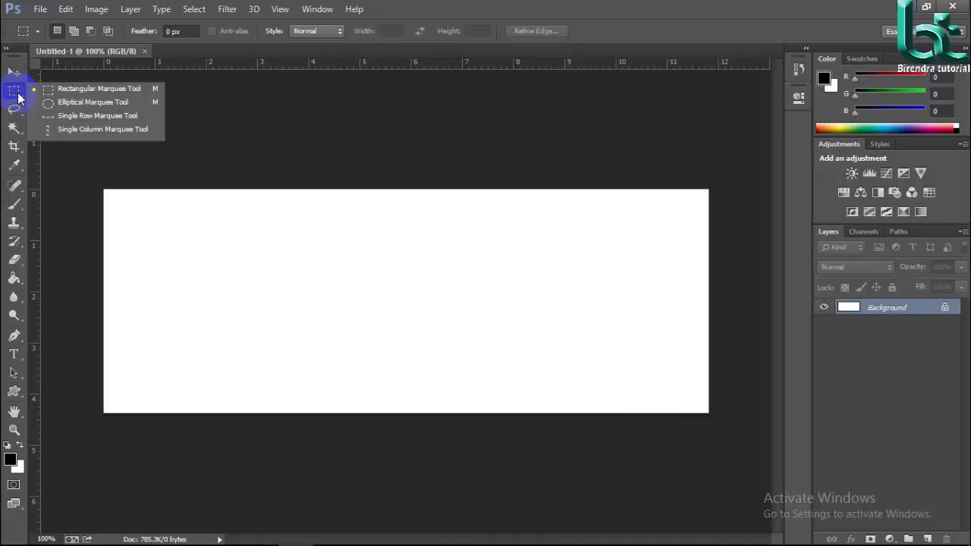
left_click(79, 89)
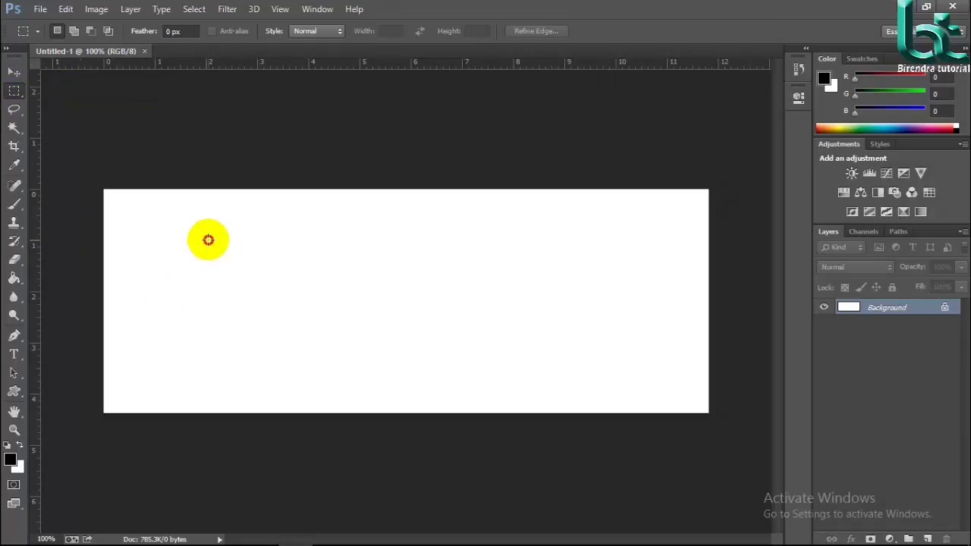
mouse_move(209, 240)
left_mouse_down()
mouse_move(299, 342)
mouse_move(113, 241)
mouse_move(304, 388)
left_mouse_up()
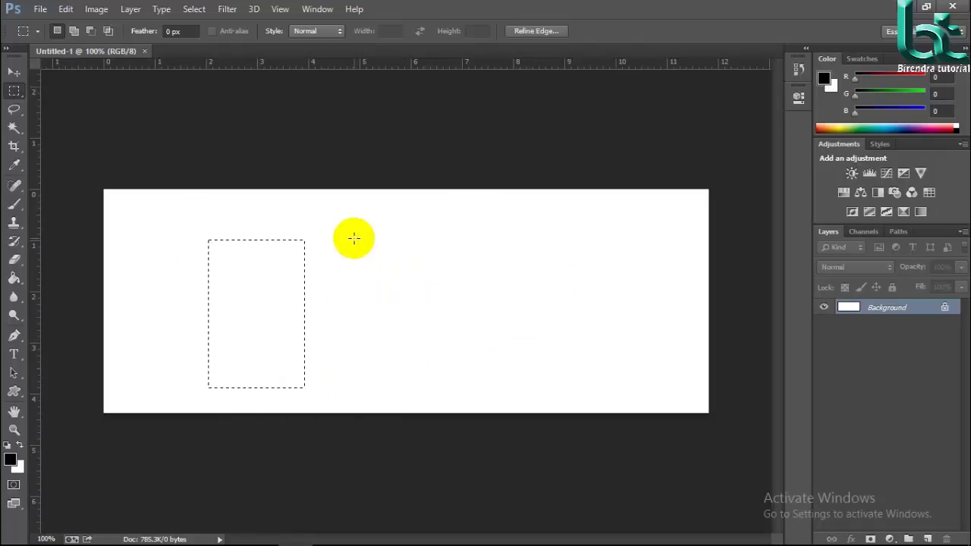
left_click_drag(354, 238, 438, 353)
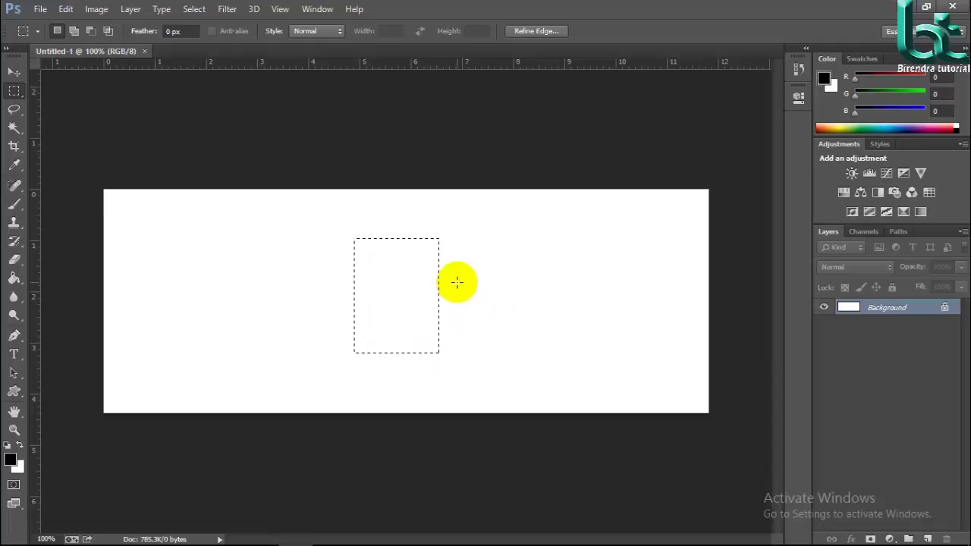
left_click_drag(484, 234, 570, 332)
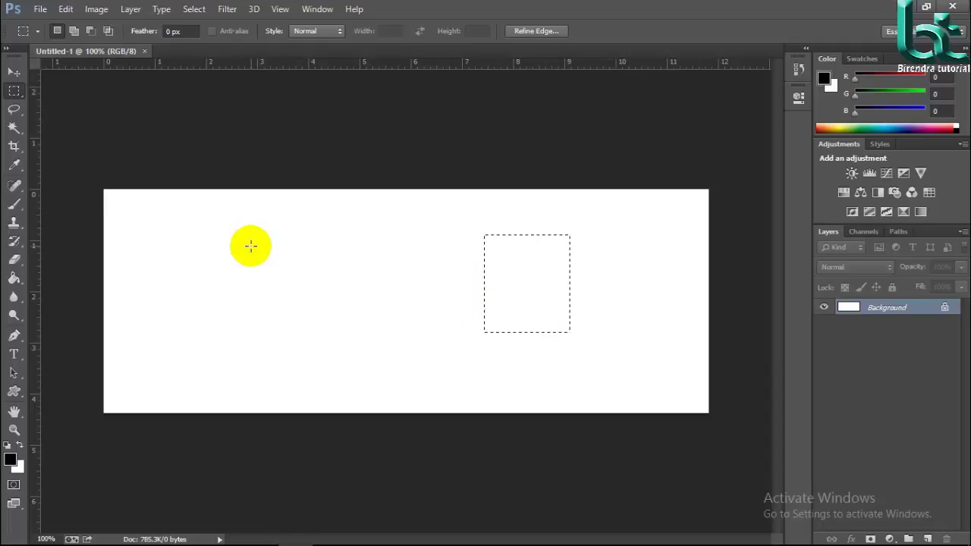
left_click_drag(258, 247, 350, 340)
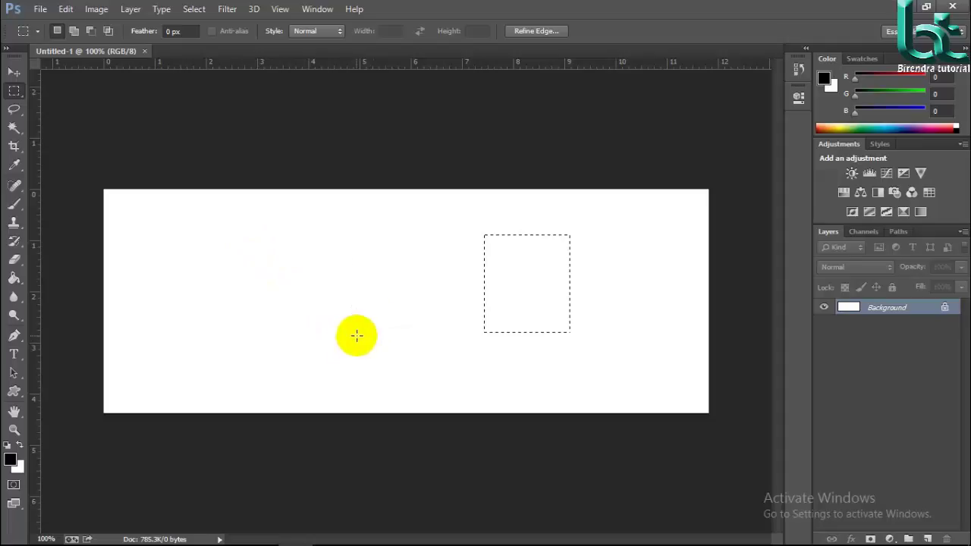
left_click_drag(388, 264, 446, 357)
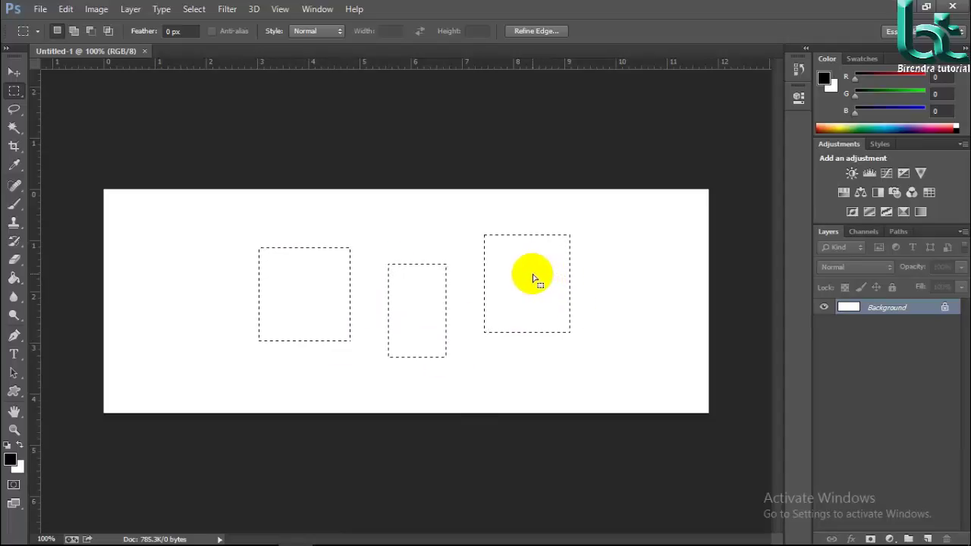
mouse_move(526, 279)
left_mouse_down()
mouse_move(620, 354)
mouse_move(619, 389)
left_mouse_up()
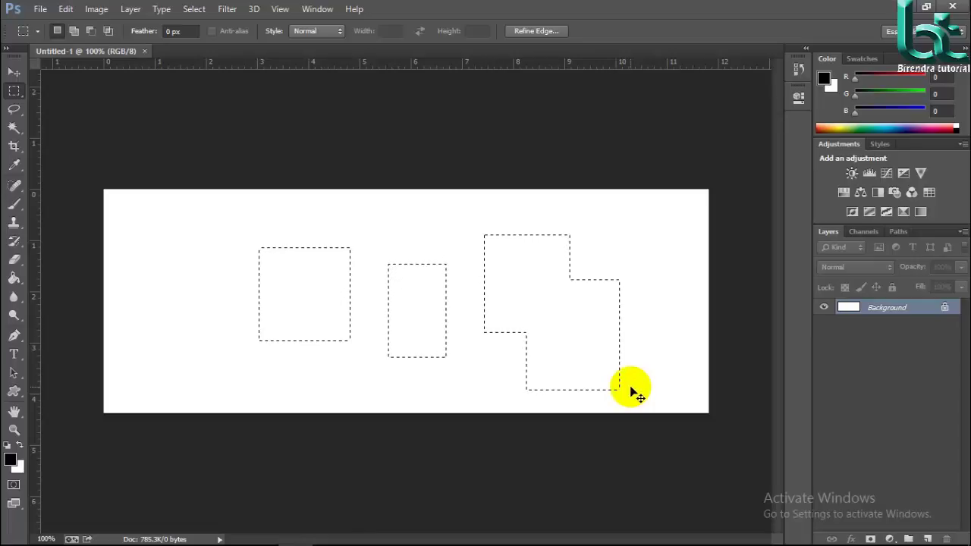
key("ctrl+d")
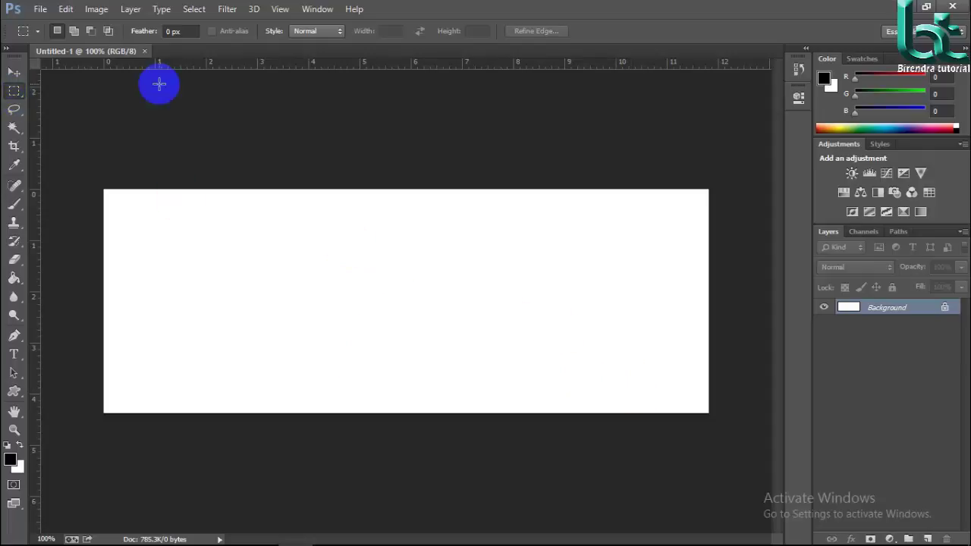
Set the marquee Style to Fixed Ratio 5 by 2, draw a selection, then clear it.
left_click(320, 32)
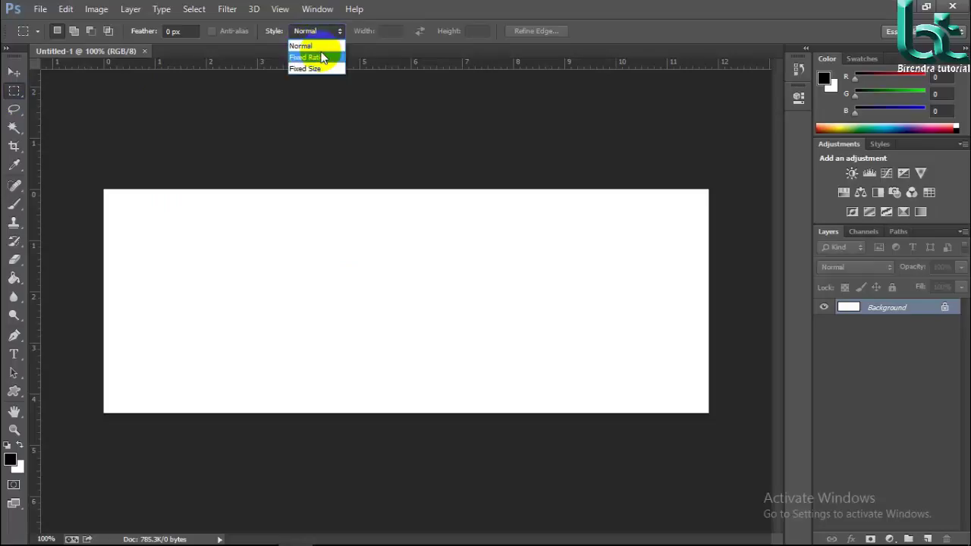
left_click(322, 58)
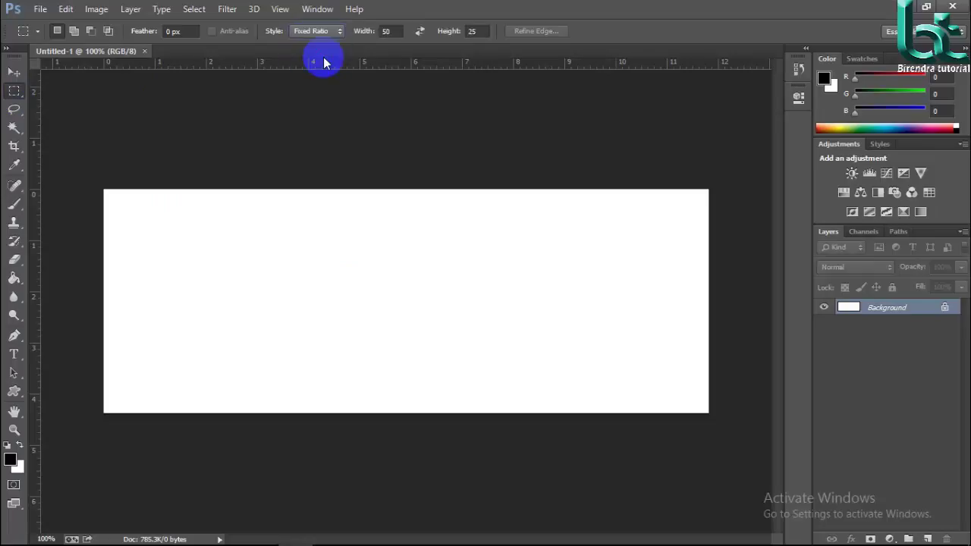
double_click(387, 31)
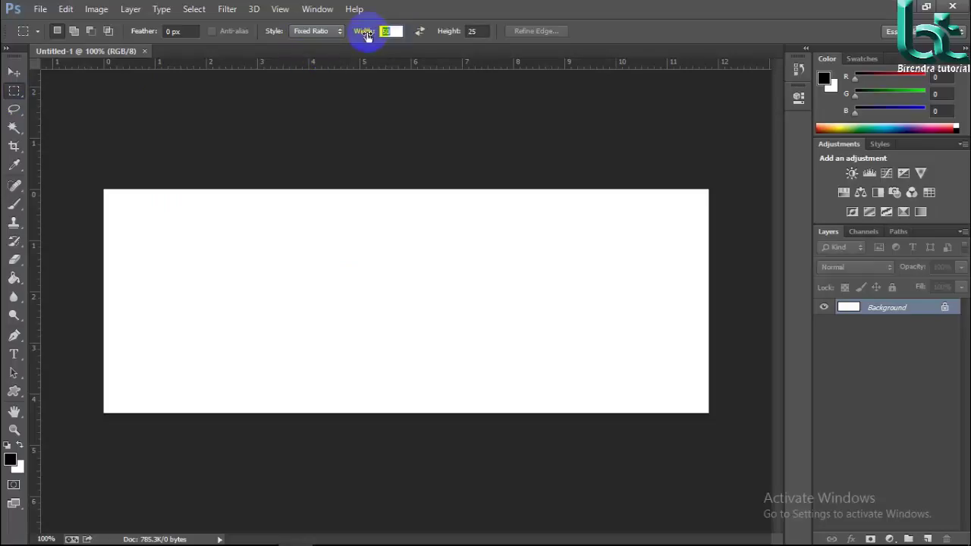
type("5")
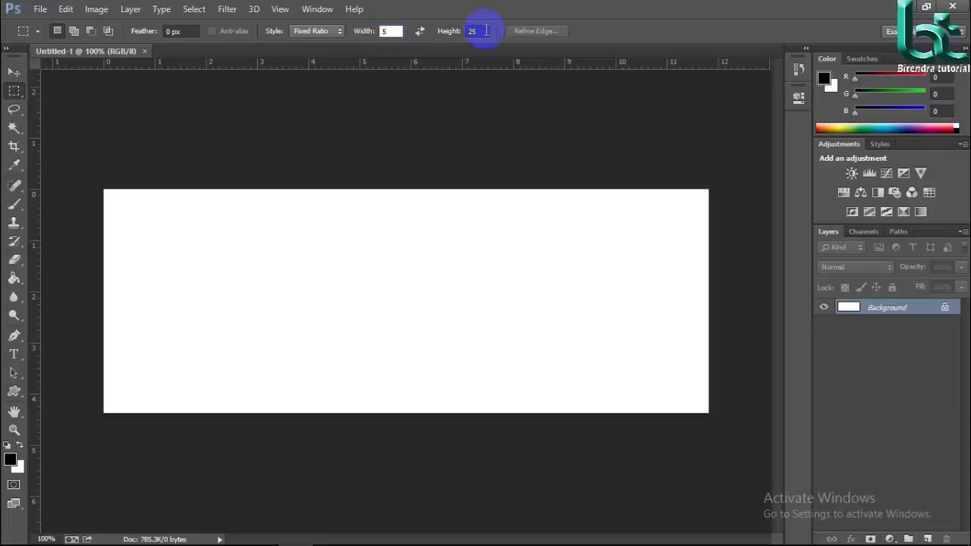
double_click(484, 31)
type("2")
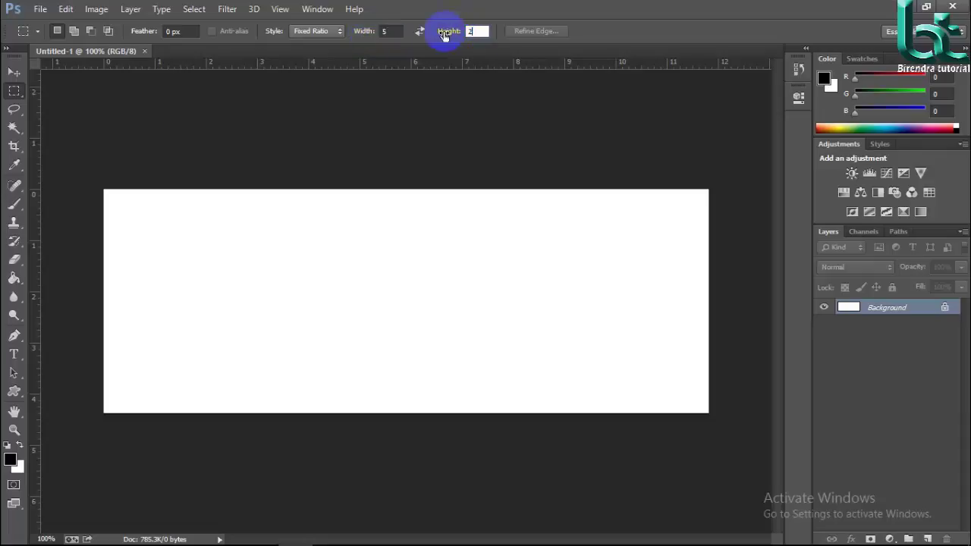
mouse_move(260, 240)
left_mouse_down()
mouse_move(350, 360)
mouse_move(435, 372)
mouse_move(388, 379)
mouse_move(402, 371)
left_mouse_up()
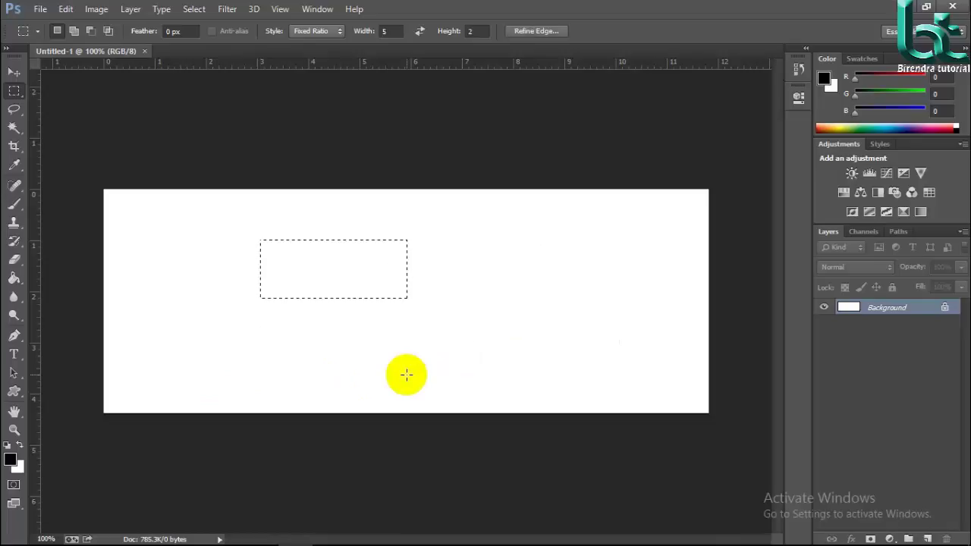
left_click(401, 370)
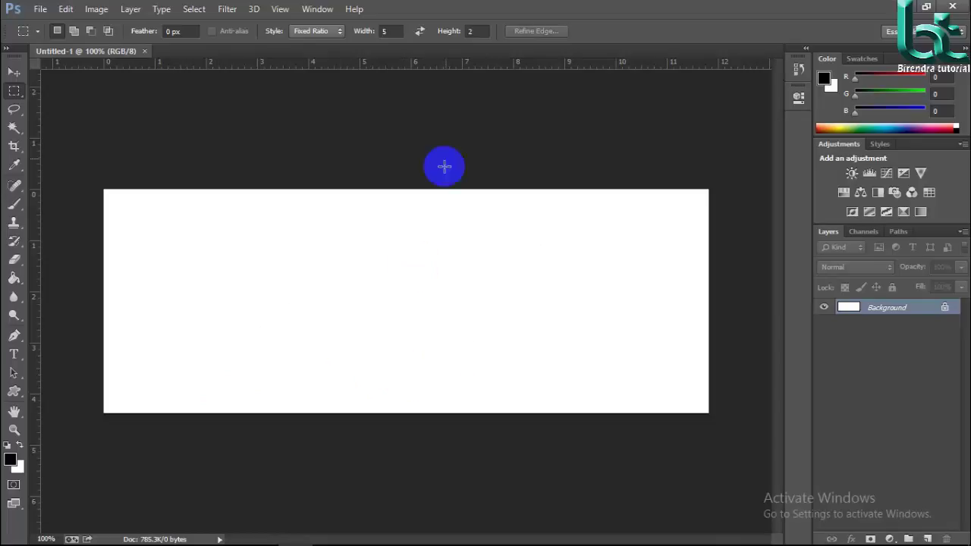
Change the ratio height to 5, draw a square selection, and nudge it right and down.
left_click(477, 31)
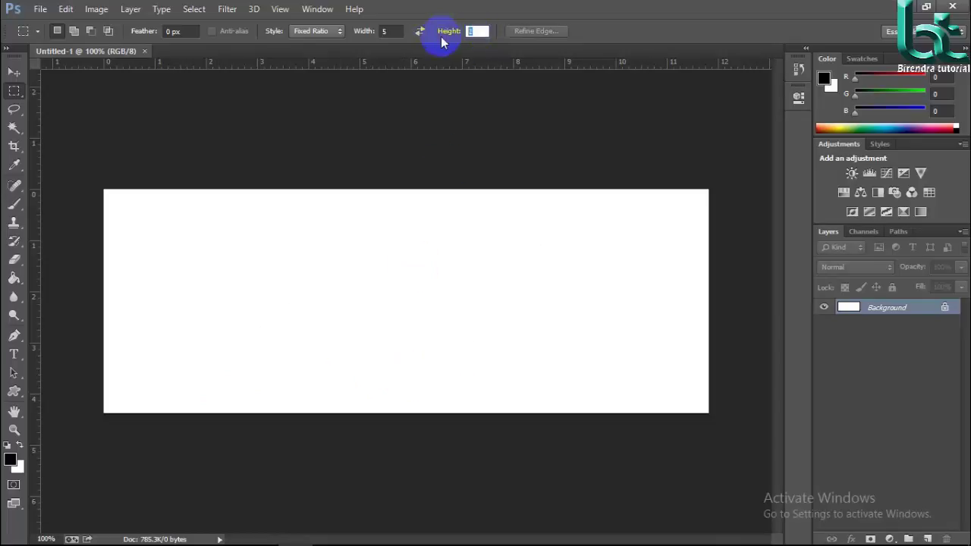
type("5")
mouse_move(246, 209)
left_mouse_down()
mouse_move(513, 334)
mouse_move(624, 367)
mouse_move(523, 356)
mouse_move(514, 346)
mouse_move(583, 352)
mouse_move(397, 314)
mouse_move(335, 251)
mouse_move(509, 347)
mouse_move(455, 340)
left_mouse_up()
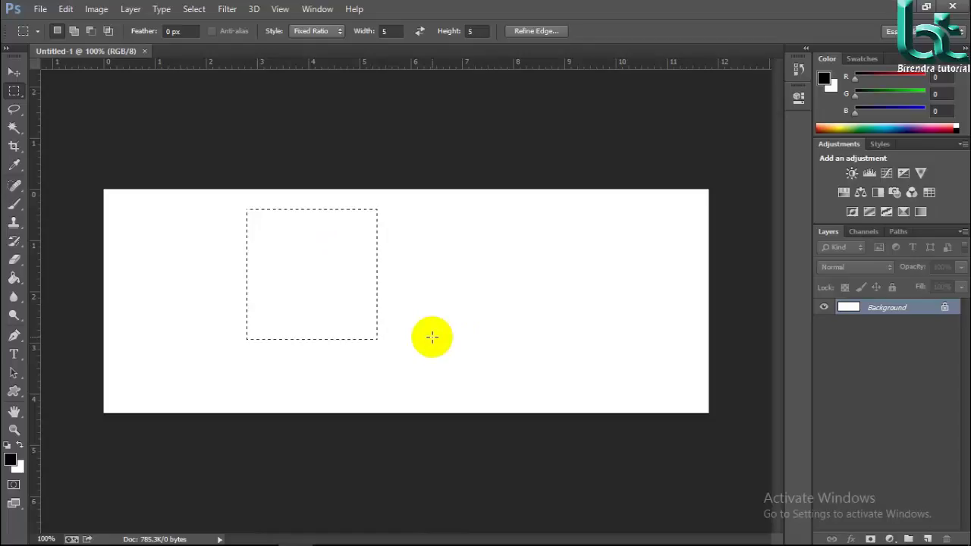
mouse_move(301, 266)
left_mouse_down()
mouse_move(485, 338)
mouse_move(320, 282)
mouse_move(536, 325)
mouse_move(379, 298)
mouse_move(314, 311)
mouse_move(275, 303)
mouse_move(198, 280)
mouse_move(156, 253)
mouse_move(168, 262)
mouse_move(195, 254)
mouse_move(641, 252)
mouse_move(578, 291)
mouse_move(576, 327)
mouse_move(579, 341)
mouse_move(637, 350)
mouse_move(524, 295)
mouse_move(414, 295)
left_mouse_up()
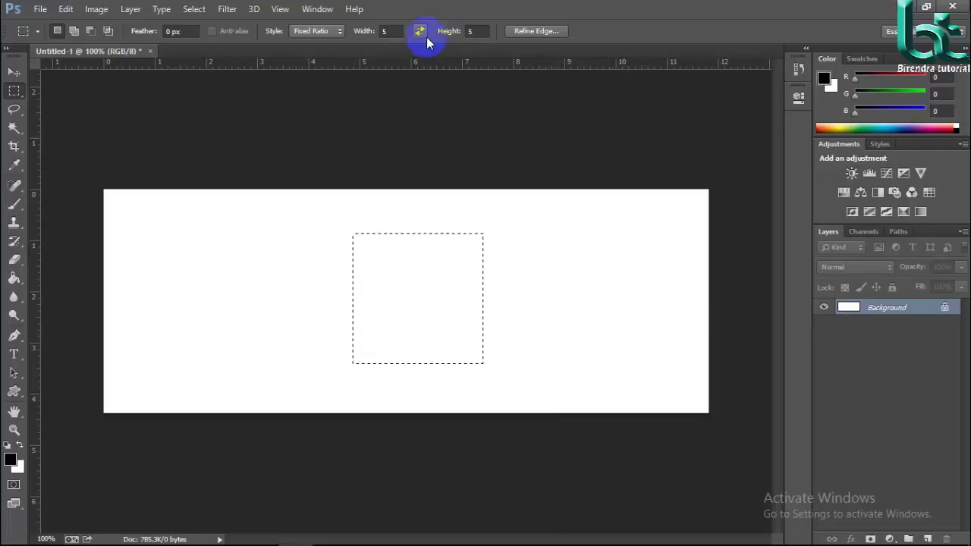
Switch to the Elliptical Marquee Tool and draw a tall narrow ellipse selection.
left_click(490, 30)
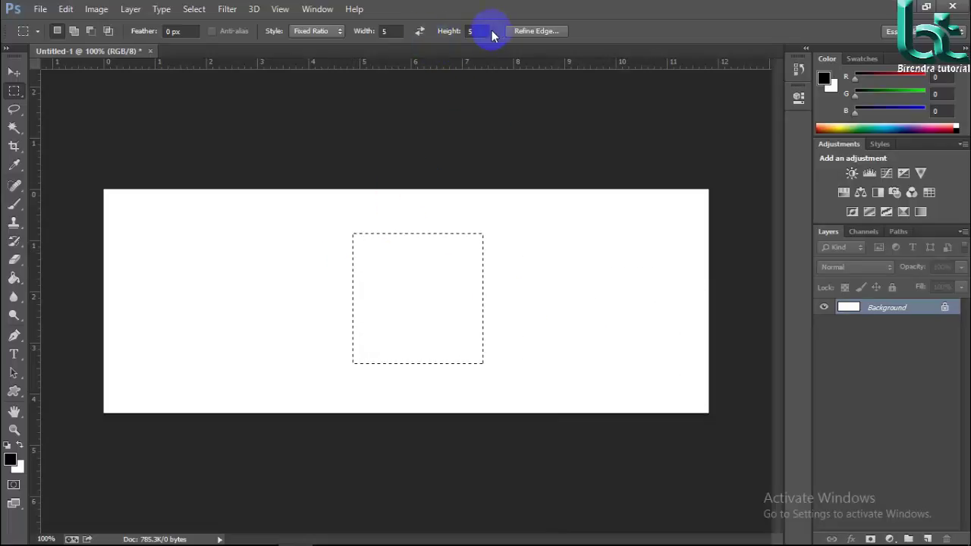
left_click(16, 91)
right_click(17, 91)
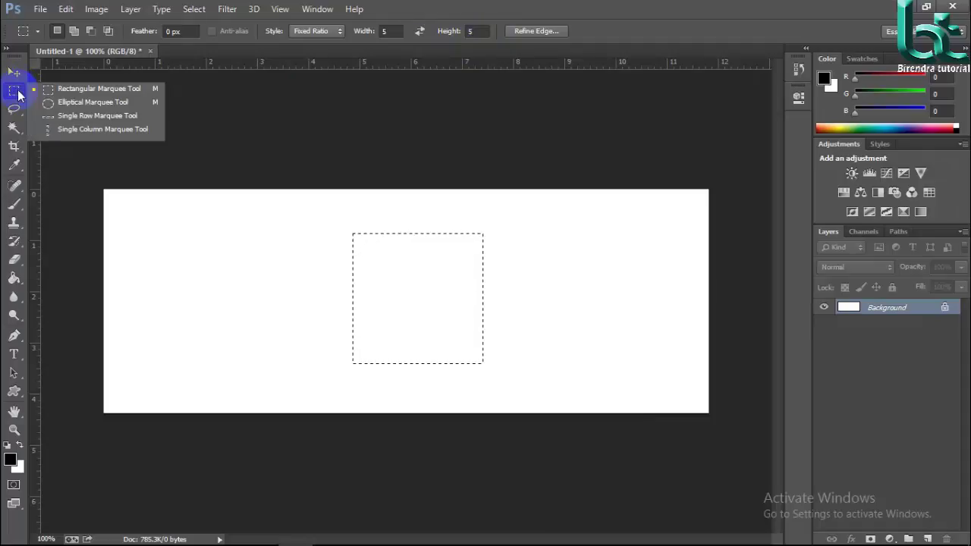
left_click(74, 105)
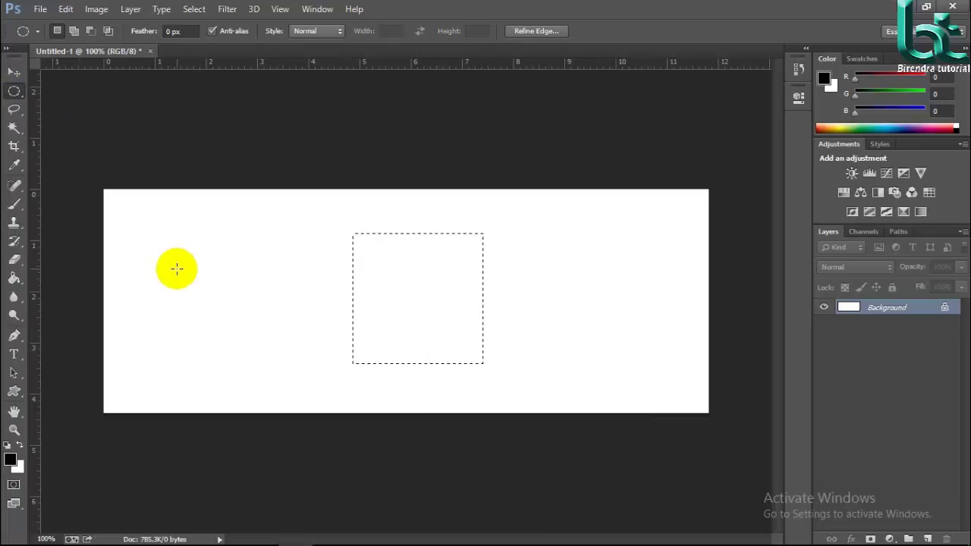
left_click_drag(178, 251, 307, 358)
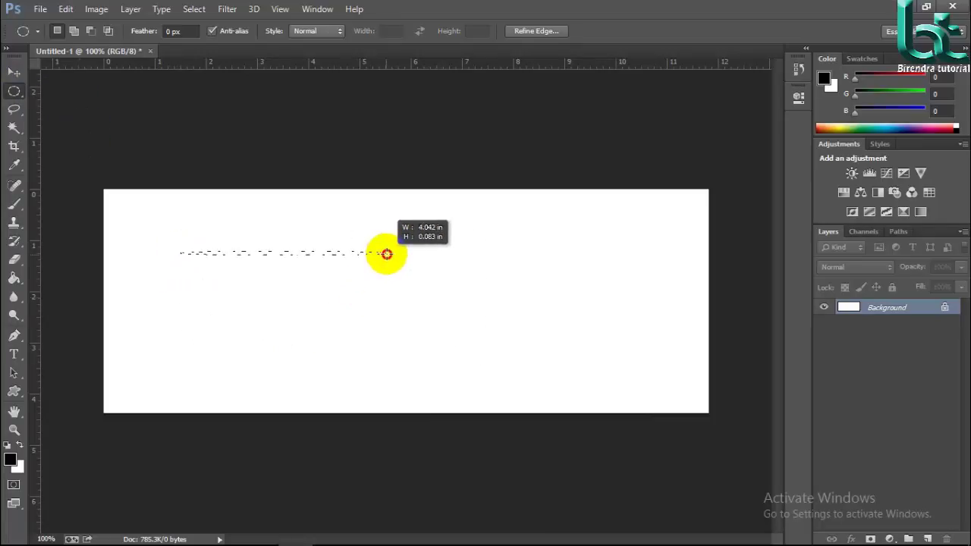
left_click_drag(307, 358, 391, 291)
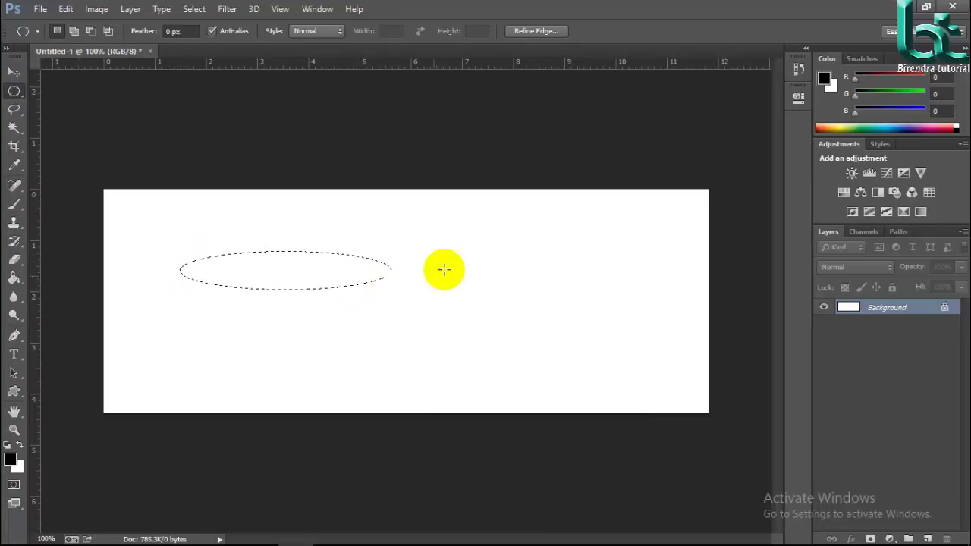
left_click_drag(448, 238, 480, 334)
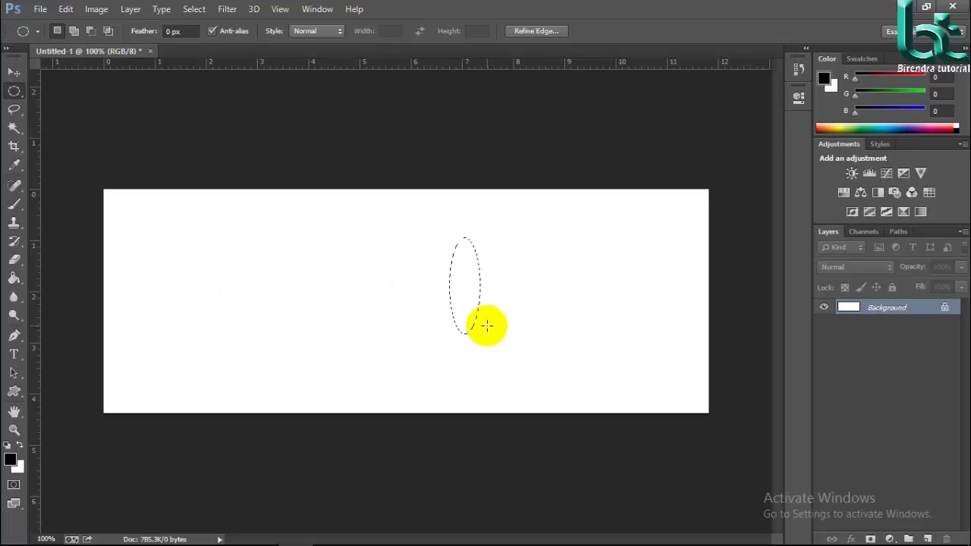
Shift-add flat ellipses extending left and right of the tall ellipse into one cross shape.
key("shift")
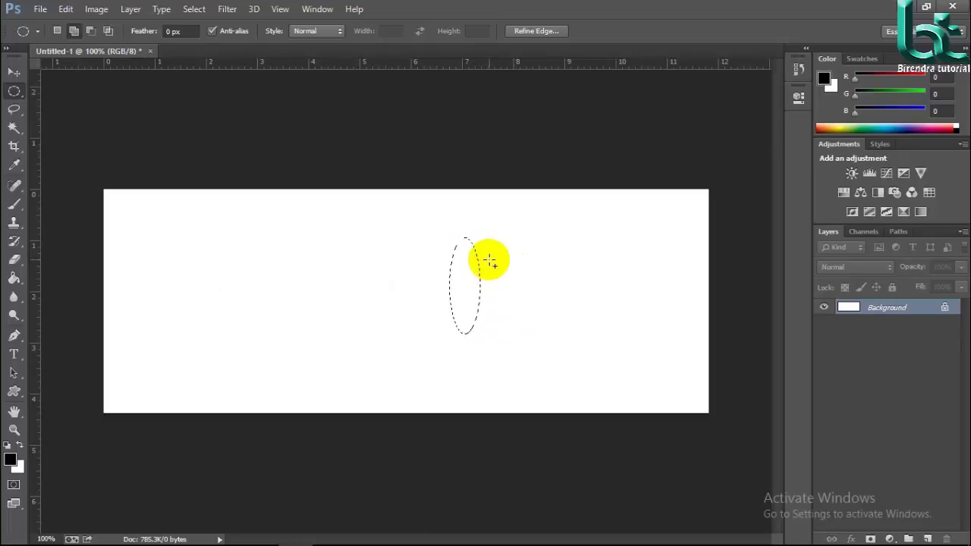
left_click_drag(471, 280, 610, 292)
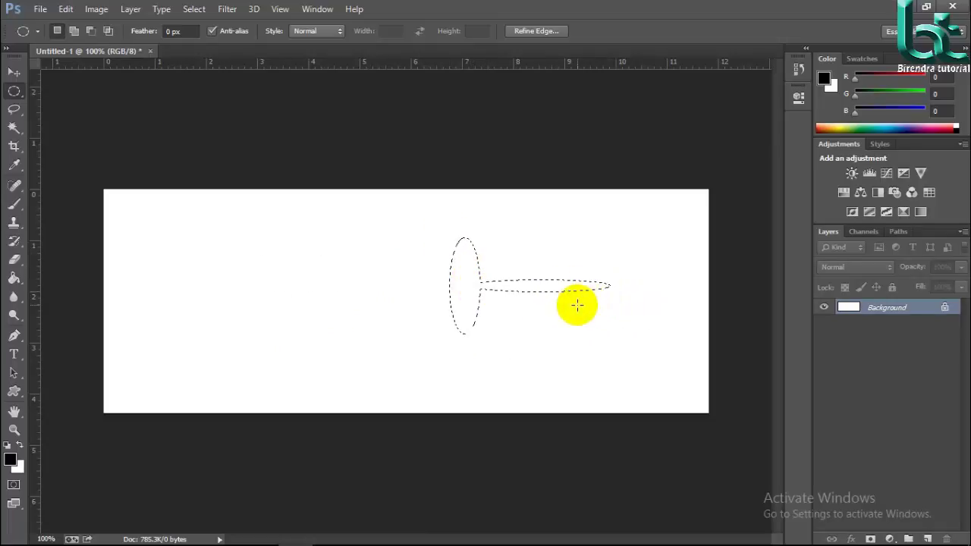
key("shift")
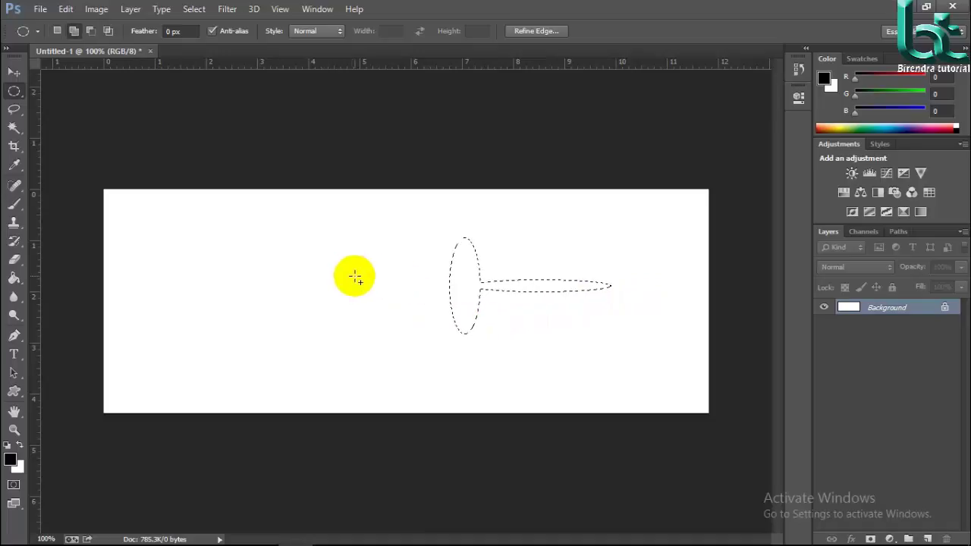
left_click_drag(357, 276, 464, 318)
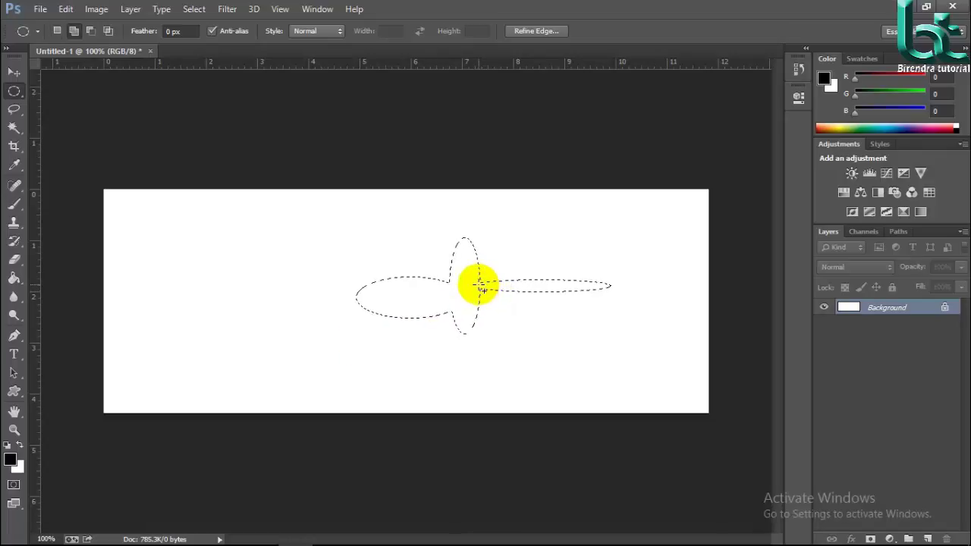
mouse_move(477, 283)
left_mouse_down()
mouse_move(503, 294)
mouse_move(610, 294)
left_mouse_up()
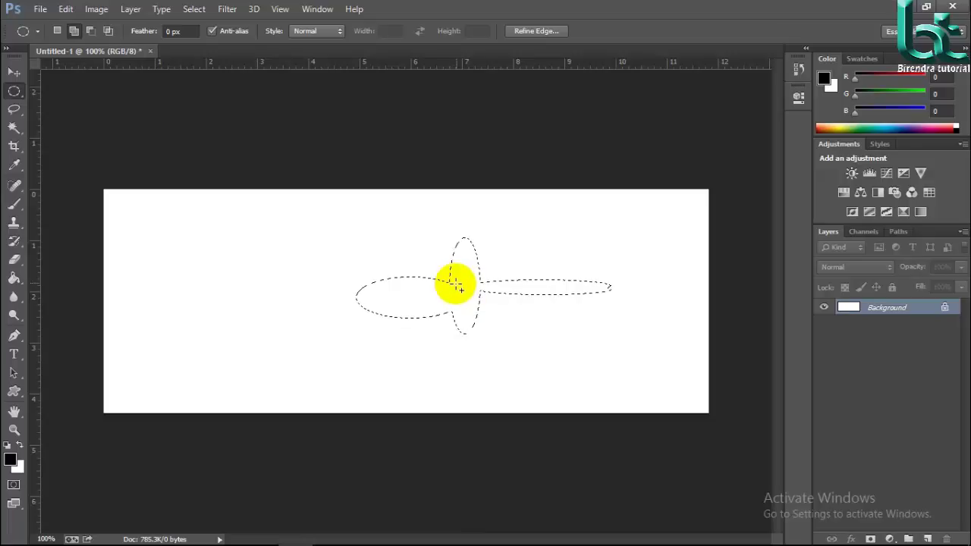
mouse_move(455, 280)
left_mouse_down()
mouse_move(382, 282)
mouse_move(378, 267)
mouse_move(369, 271)
left_mouse_up()
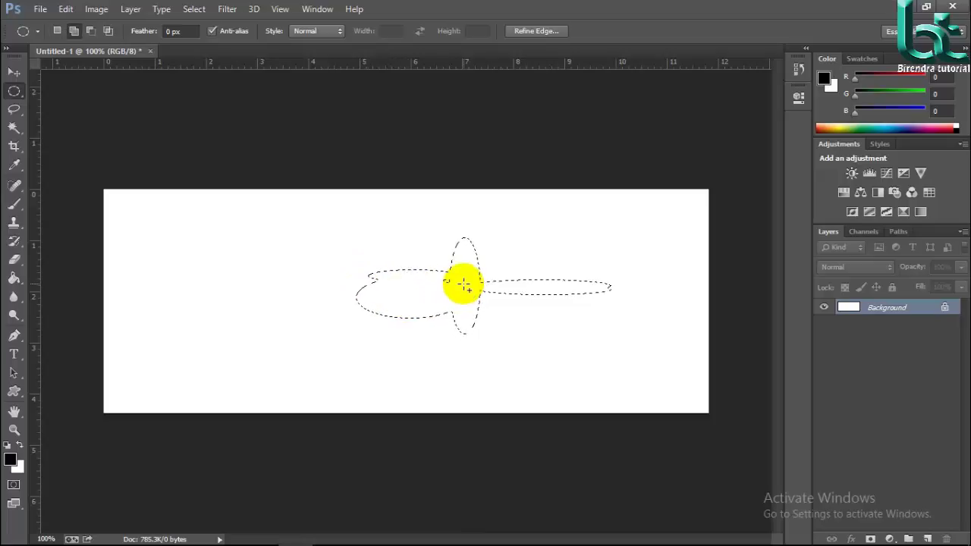
left_click_drag(463, 285, 357, 281)
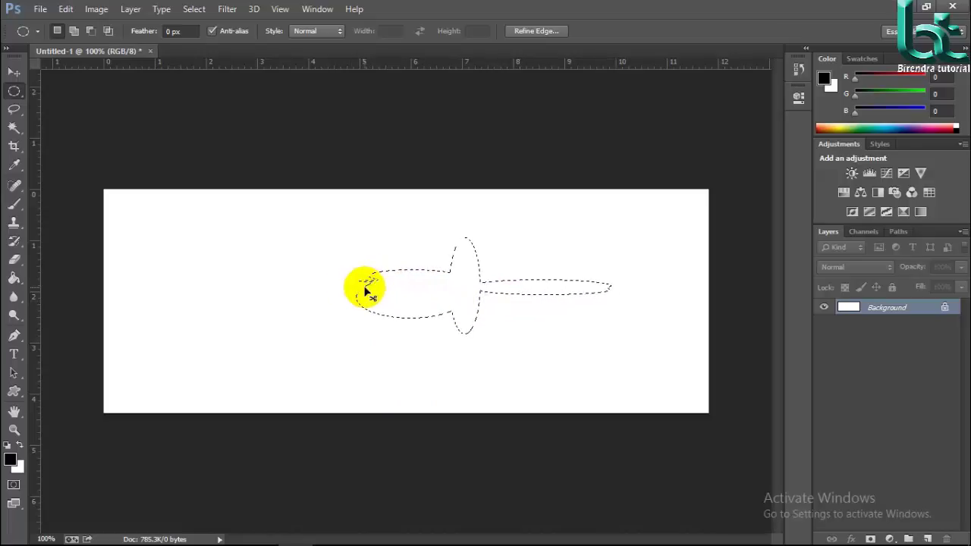
Deselect the cross shape and Shift-drag a perfect circle selection left of centre.
left_click(366, 287)
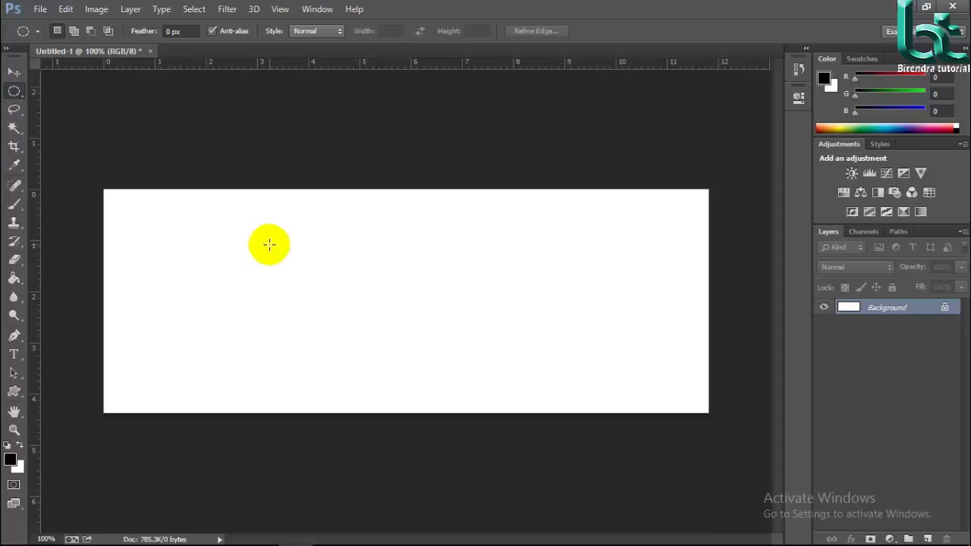
mouse_move(269, 245)
left_mouse_down()
mouse_move(382, 331)
mouse_move(477, 293)
mouse_move(642, 277)
mouse_move(383, 321)
mouse_move(403, 511)
mouse_move(282, 260)
mouse_move(132, 230)
mouse_move(379, 329)
mouse_move(566, 376)
mouse_move(465, 362)
left_mouse_up()
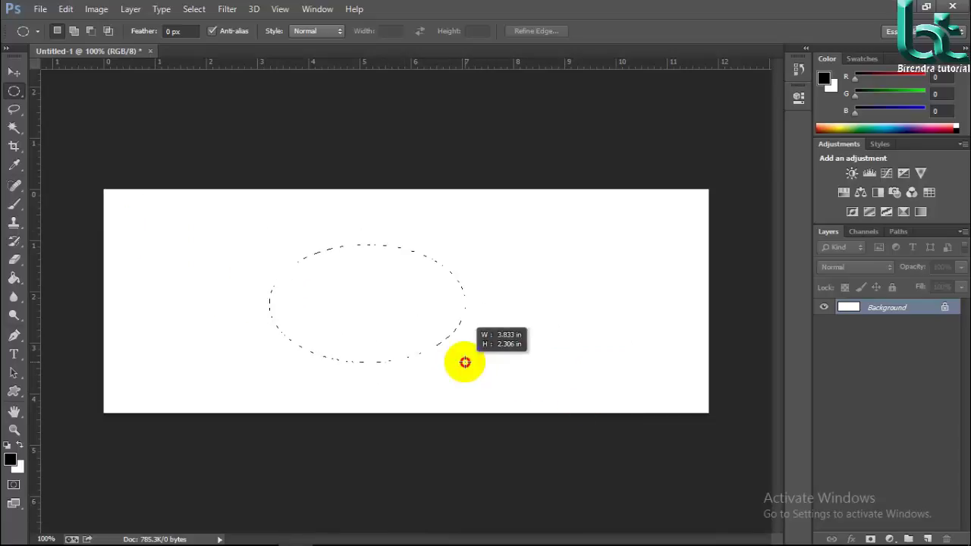
key("shift")
mouse_move(467, 361)
left_mouse_down()
mouse_move(558, 402)
mouse_move(396, 346)
mouse_move(462, 381)
left_mouse_up()
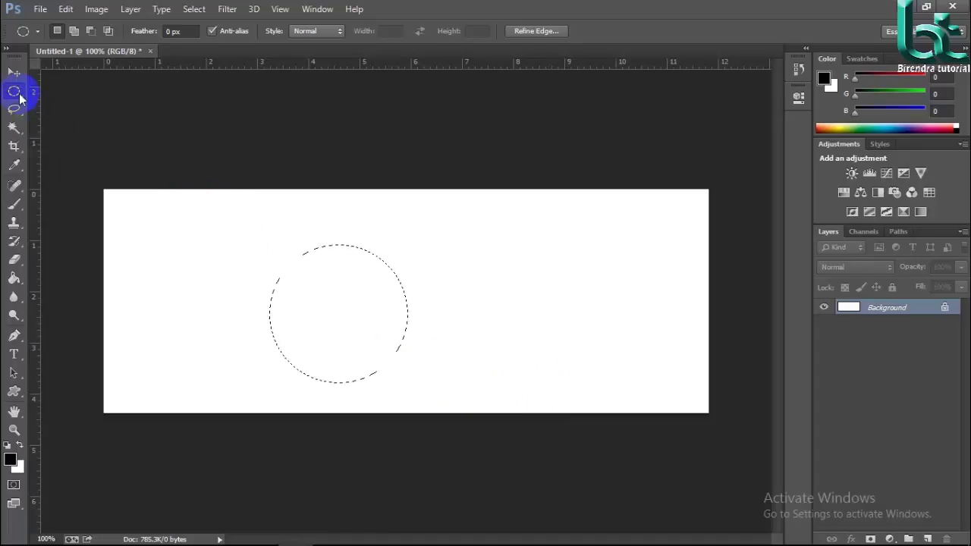
right_click(13, 91)
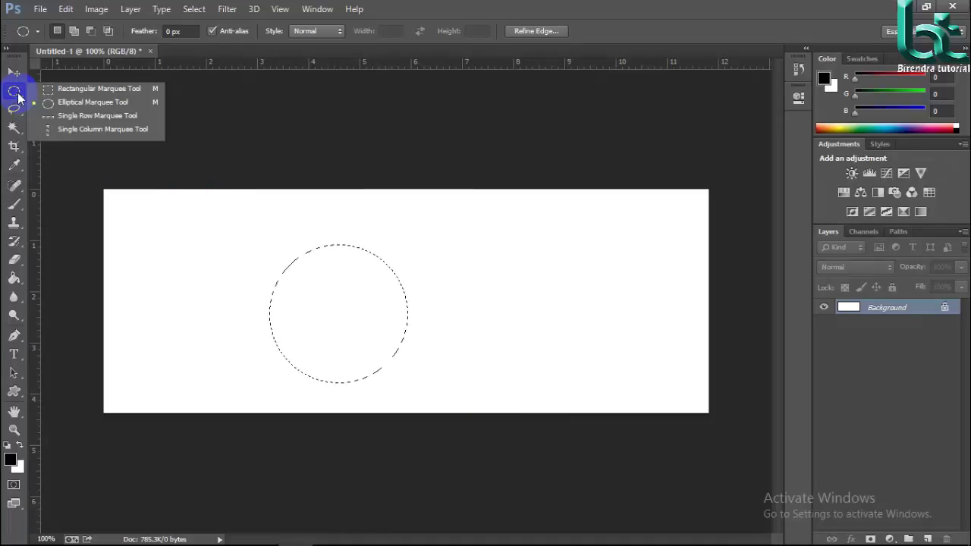
left_click(45, 119)
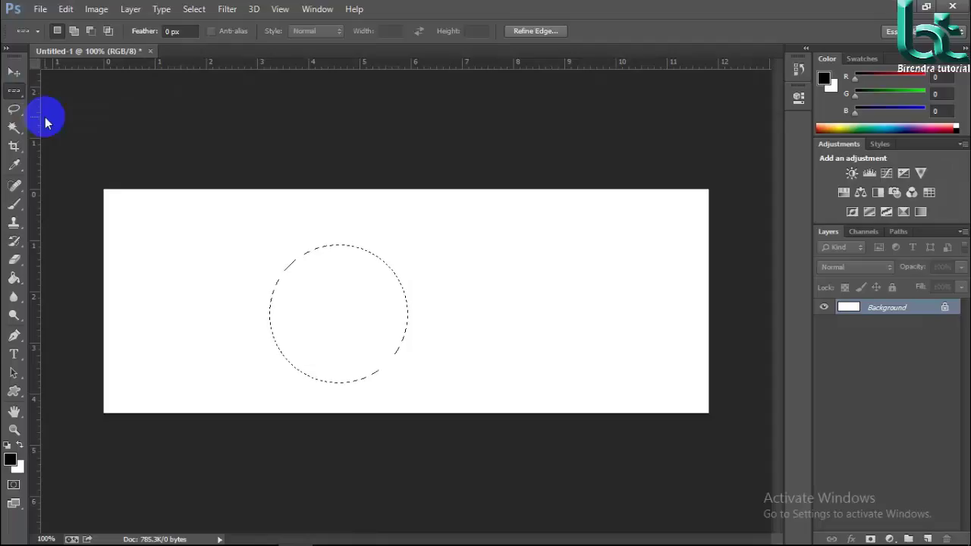
right_click(14, 91)
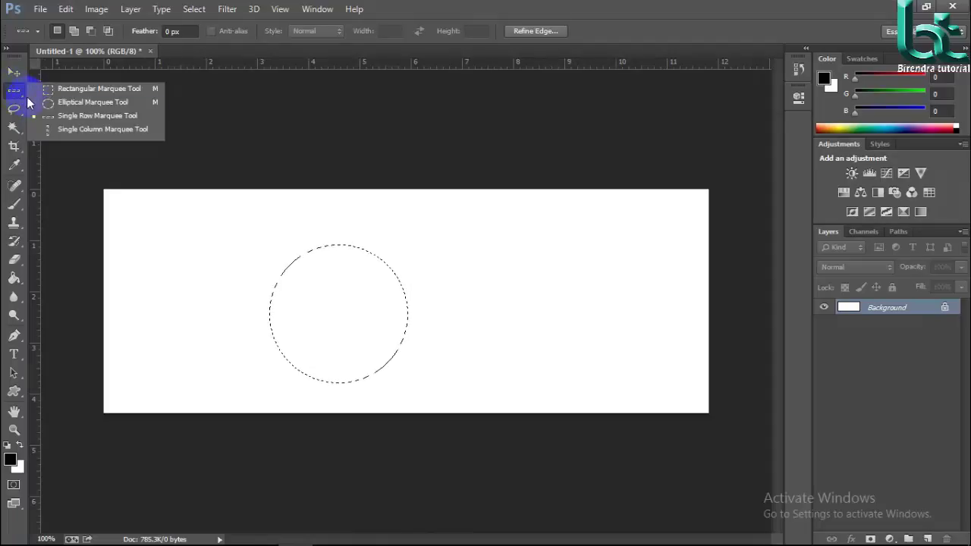
left_click(42, 101)
left_click(321, 32)
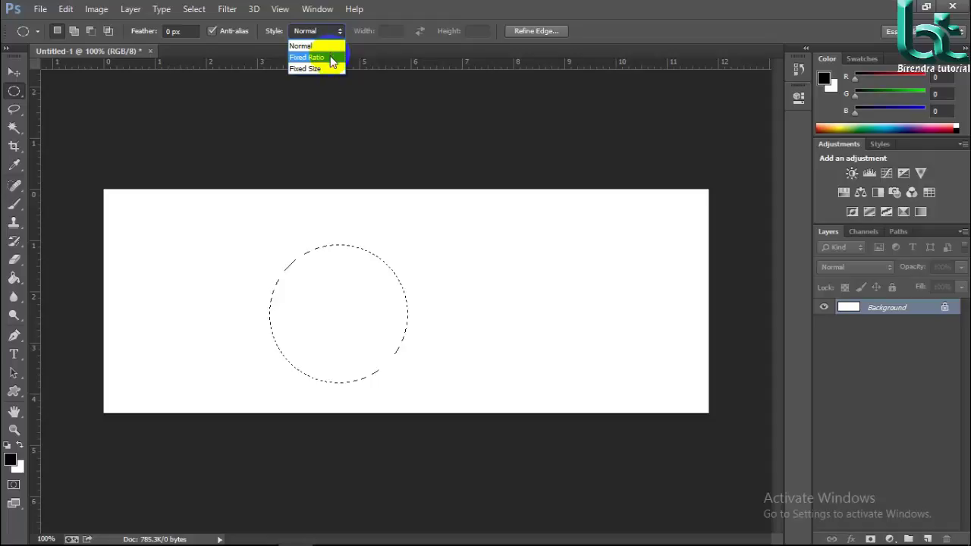
left_click(387, 218)
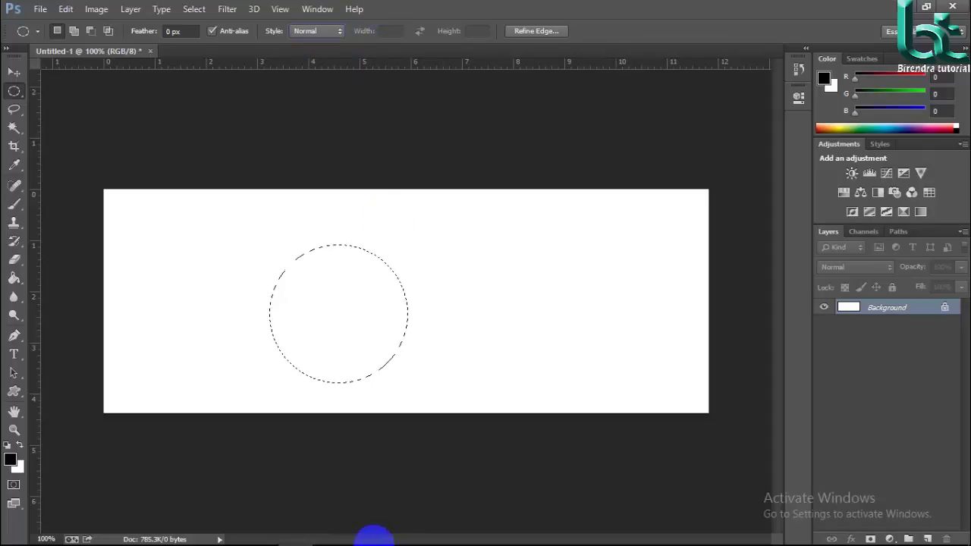